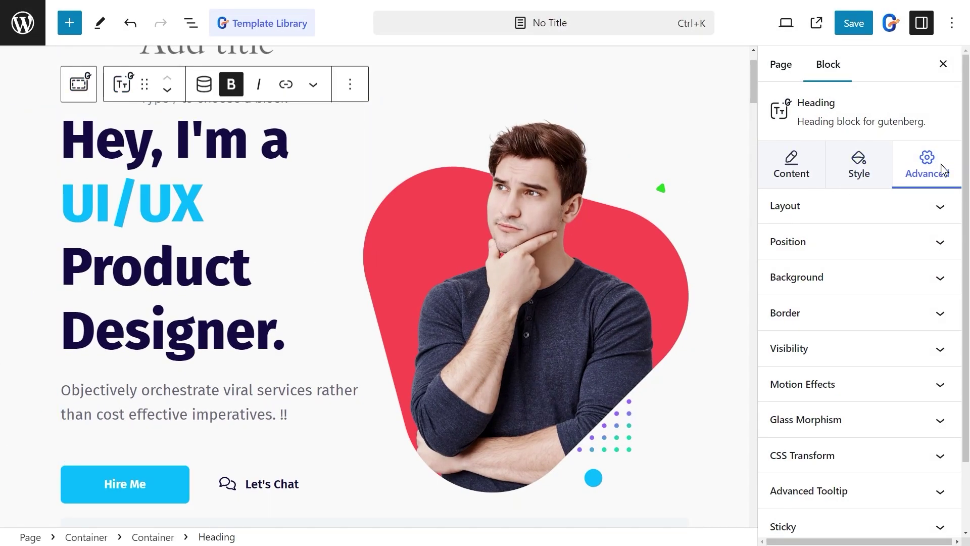
Step: Expand Motion Effects and enable Scrolling Effects for the hero heading
{"action": "scroll", "coordinate": [942, 308], "scroll_direction": "down", "scroll_amount": 2}
{"action": "left_click", "coordinate": [940, 305]}
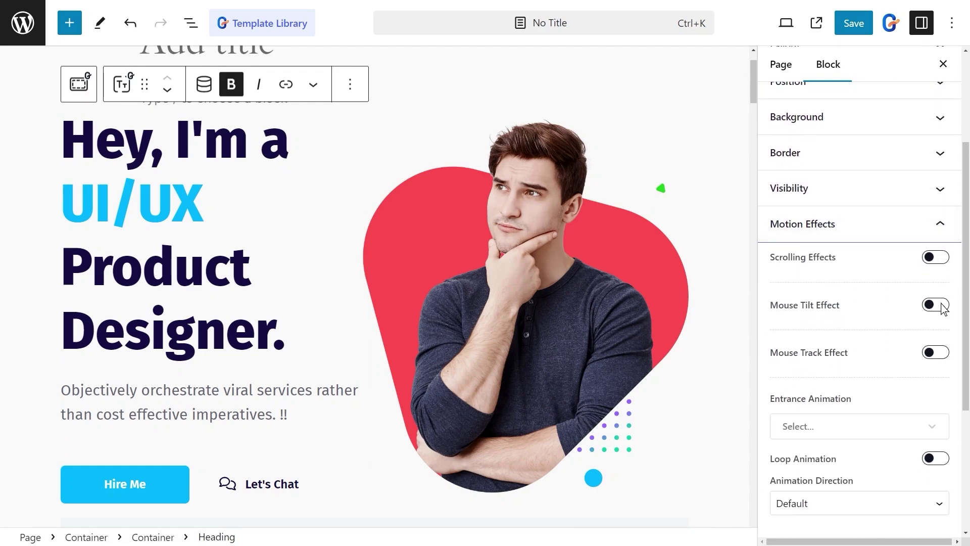
{"action": "left_click", "coordinate": [941, 261]}
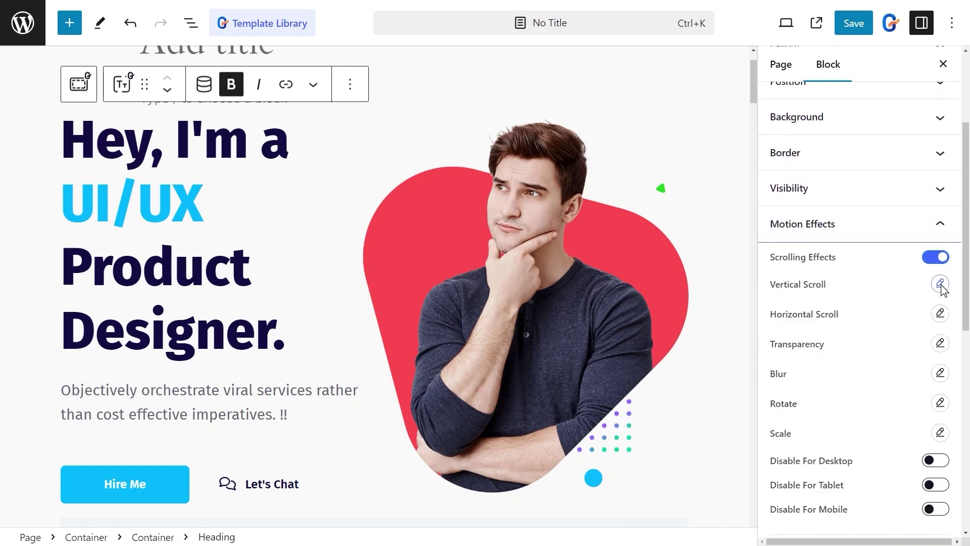
Step: Set Vertical Scroll to direction Up, speed 7.5, starting at 17% of the viewport
{"action": "left_click", "coordinate": [939, 284]}
{"action": "left_click", "coordinate": [866, 345]}
{"action": "left_click", "coordinate": [862, 364]}
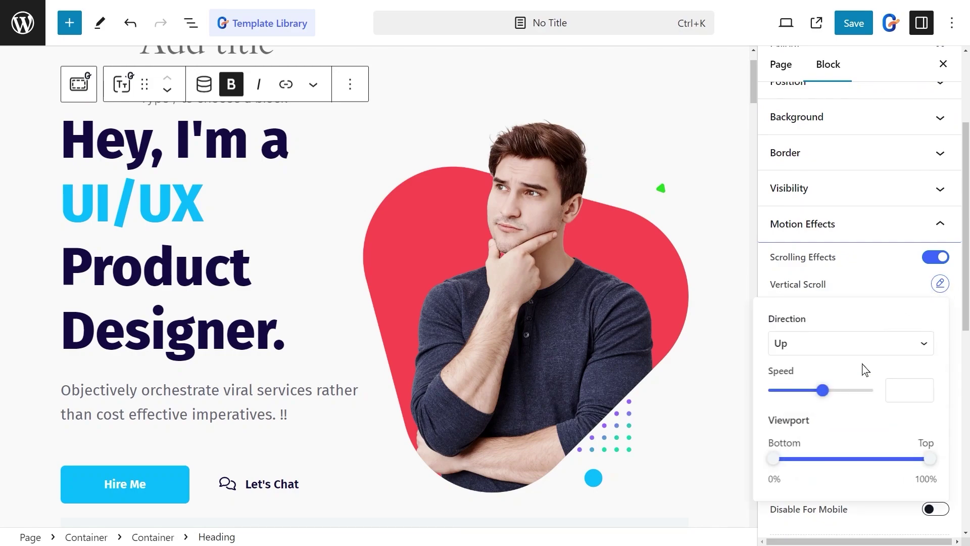
{"action": "left_click_drag", "start_coordinate": [827, 389], "coordinate": [846, 391]}
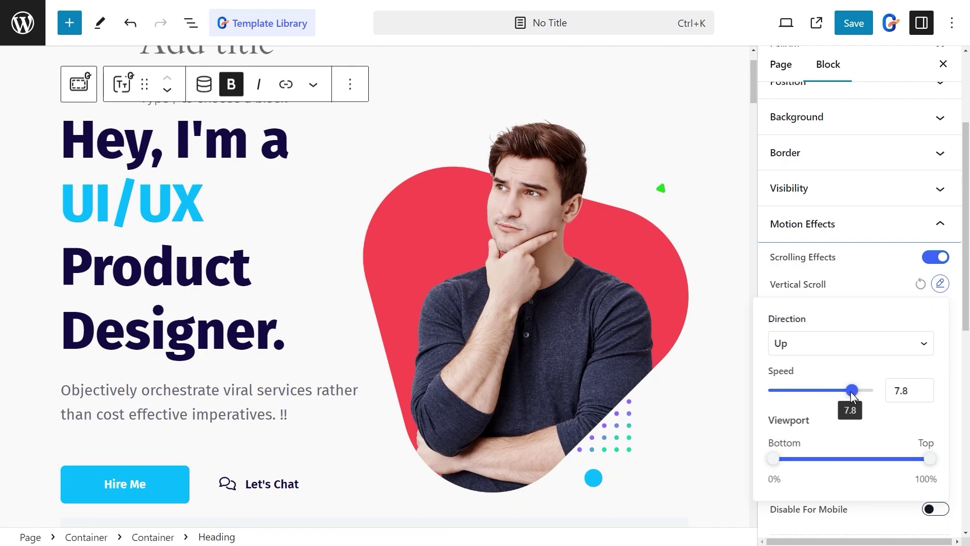
{"action": "key", "text": "Left"}
{"action": "key", "text": "Left"}
{"action": "key", "text": "Left"}
{"action": "left_click_drag", "start_coordinate": [773, 458], "coordinate": [774, 463]}
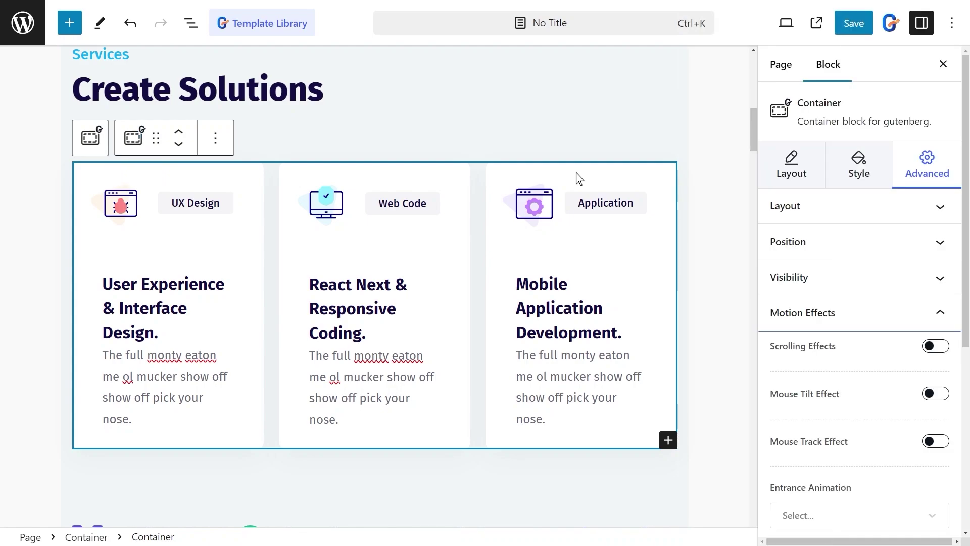
Step: Enable Scrolling Effects on the services cards with Horizontal Scroll Left at speed 9.7
{"action": "left_click", "coordinate": [937, 348]}
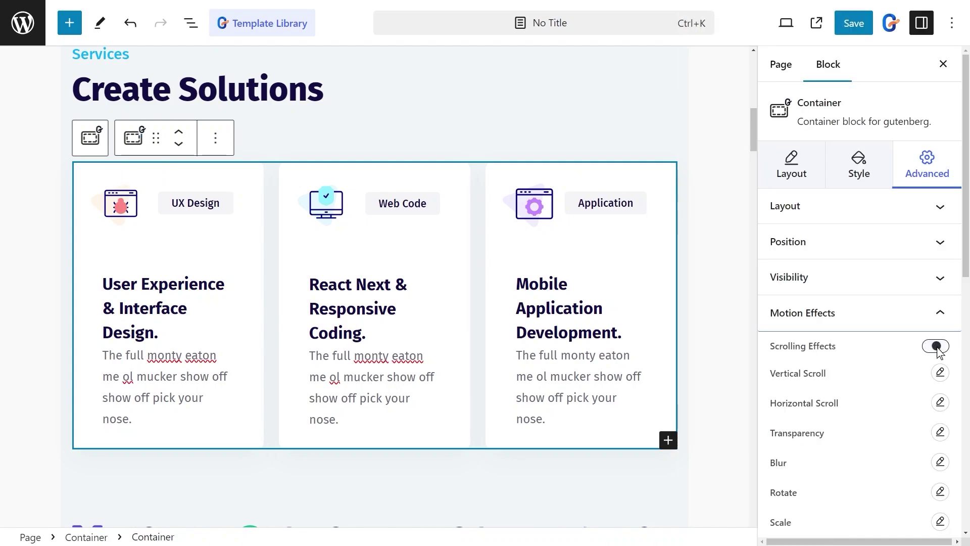
{"action": "scroll", "coordinate": [938, 408], "scroll_direction": "down", "scroll_amount": 2}
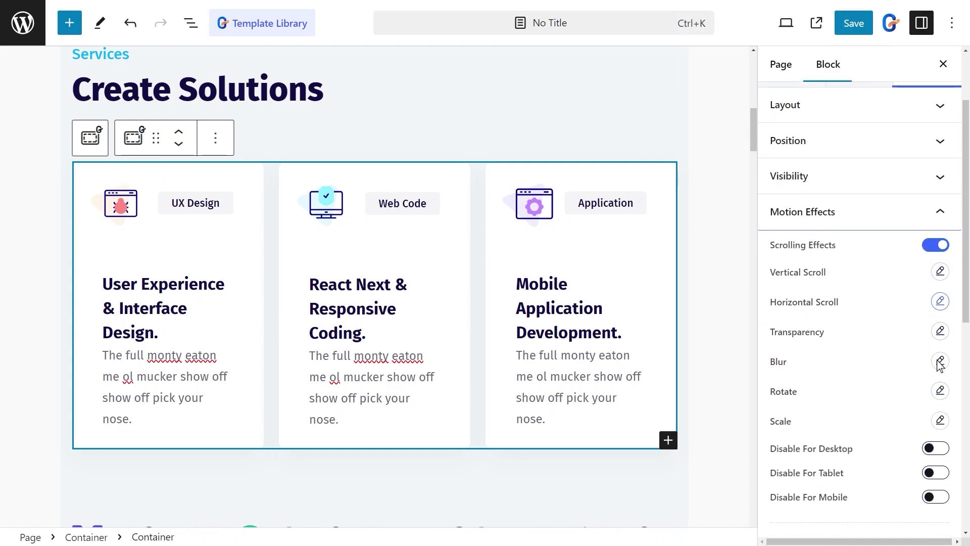
{"action": "left_click", "coordinate": [939, 302]}
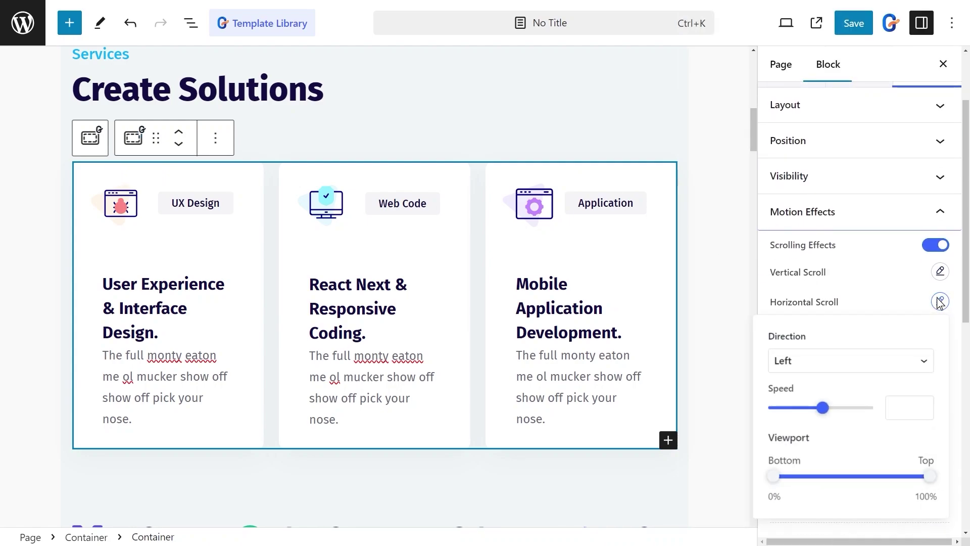
{"action": "left_click", "coordinate": [909, 357]}
{"action": "left_click", "coordinate": [903, 378]}
{"action": "left_click_drag", "start_coordinate": [822, 407], "coordinate": [872, 410]}
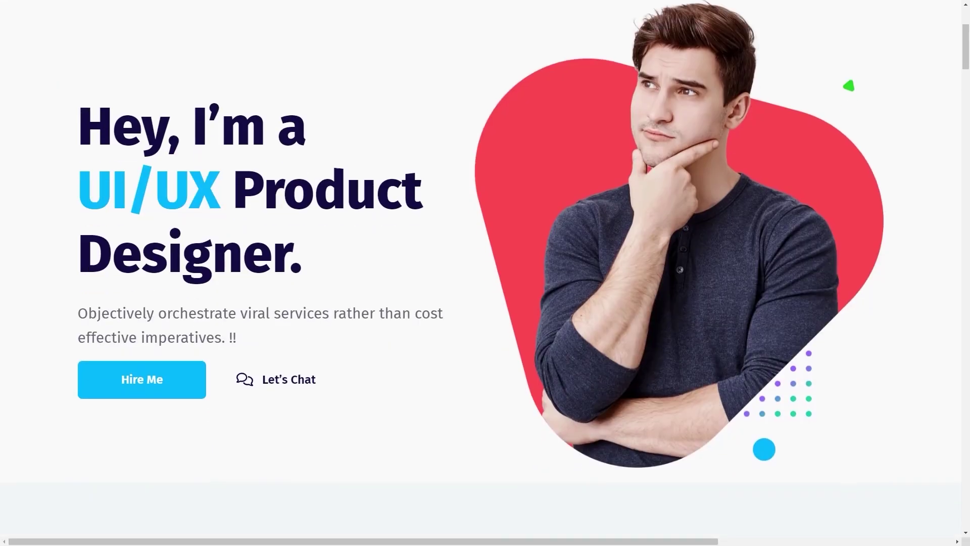
{"action": "scroll", "coordinate": [485, 273], "scroll_direction": "down", "scroll_amount": 4}
{"action": "scroll", "coordinate": [485, 273], "scroll_direction": "down", "scroll_amount": 9}
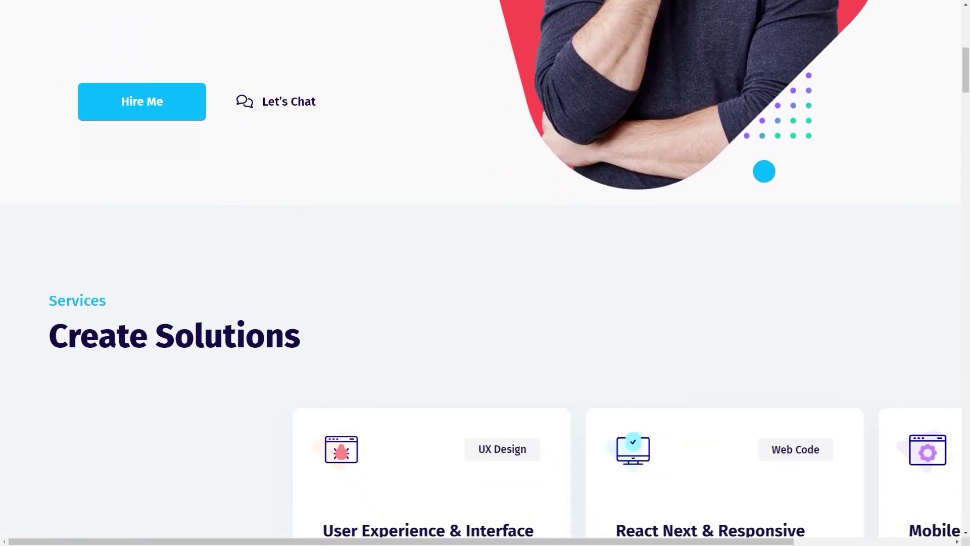
{"action": "scroll", "coordinate": [485, 272], "scroll_direction": "up", "scroll_amount": 8}
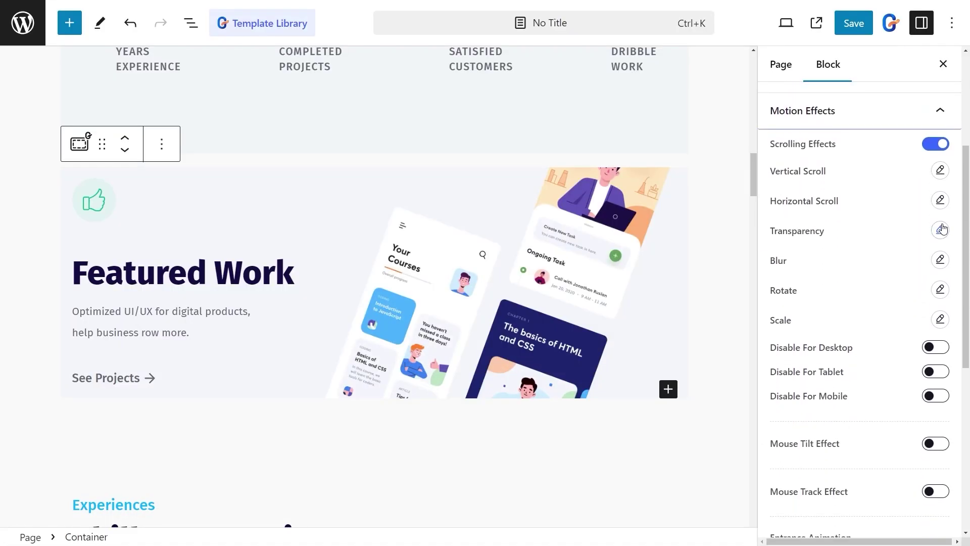
Step: Set Transparency to Fade In, amount 0.9, with a 0%–49% viewport range
{"action": "left_click", "coordinate": [941, 230]}
{"action": "left_click", "coordinate": [827, 285]}
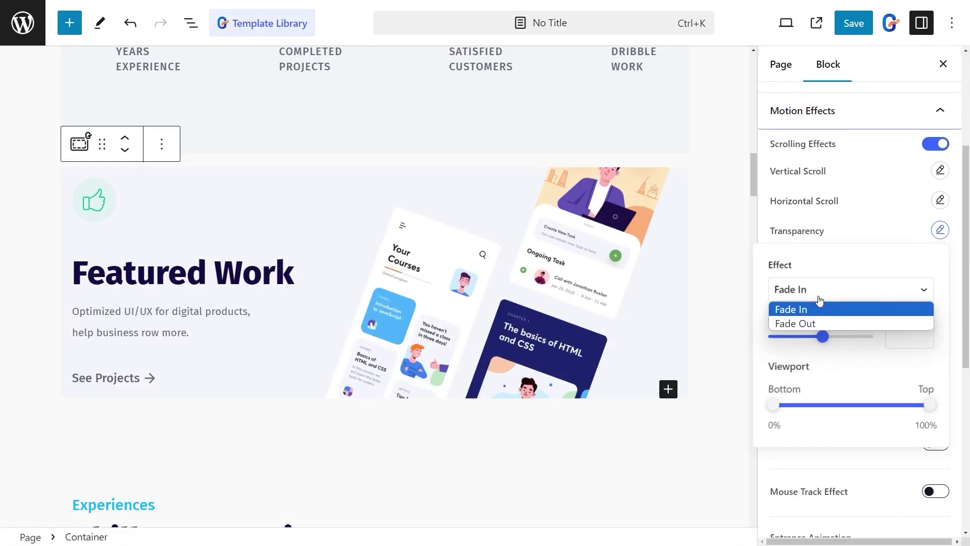
{"action": "left_click", "coordinate": [810, 309]}
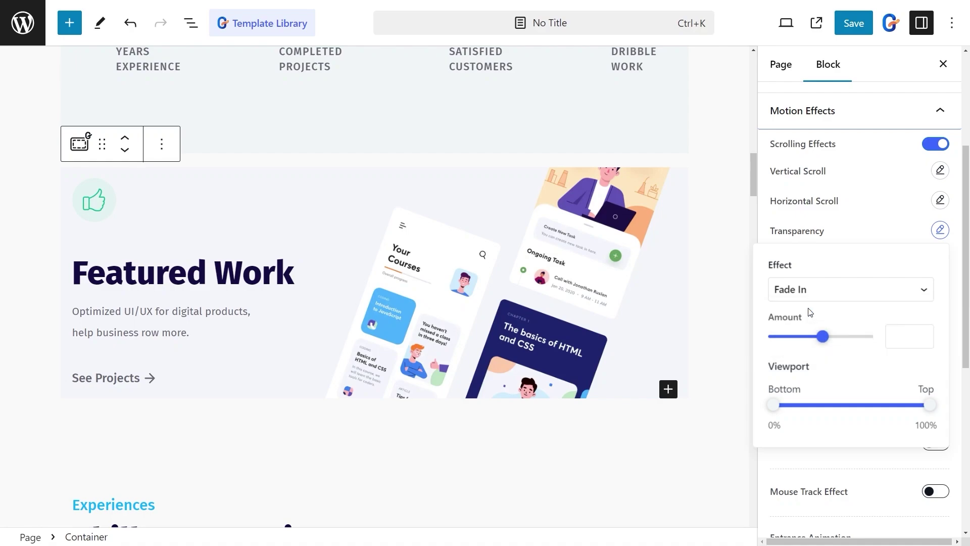
{"action": "left_click_drag", "start_coordinate": [825, 338], "coordinate": [866, 345]}
{"action": "left_click_drag", "start_coordinate": [773, 413], "coordinate": [807, 413]}
{"action": "left_click", "coordinate": [769, 412]}
{"action": "left_click_drag", "start_coordinate": [918, 412], "coordinate": [852, 413]}
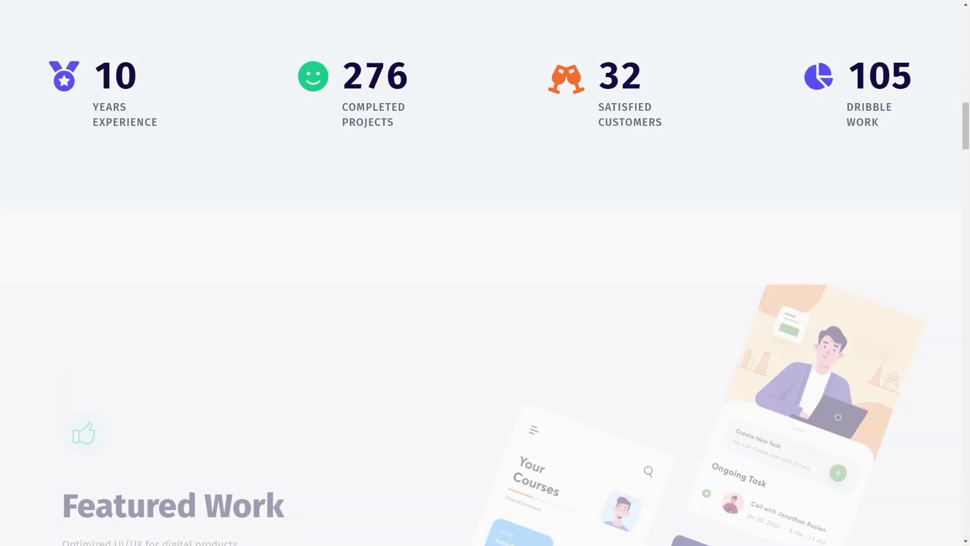
Step: Scroll the preview page to watch the Featured Work section fade in
{"action": "scroll", "coordinate": [485, 273], "scroll_direction": "down", "scroll_amount": 6}
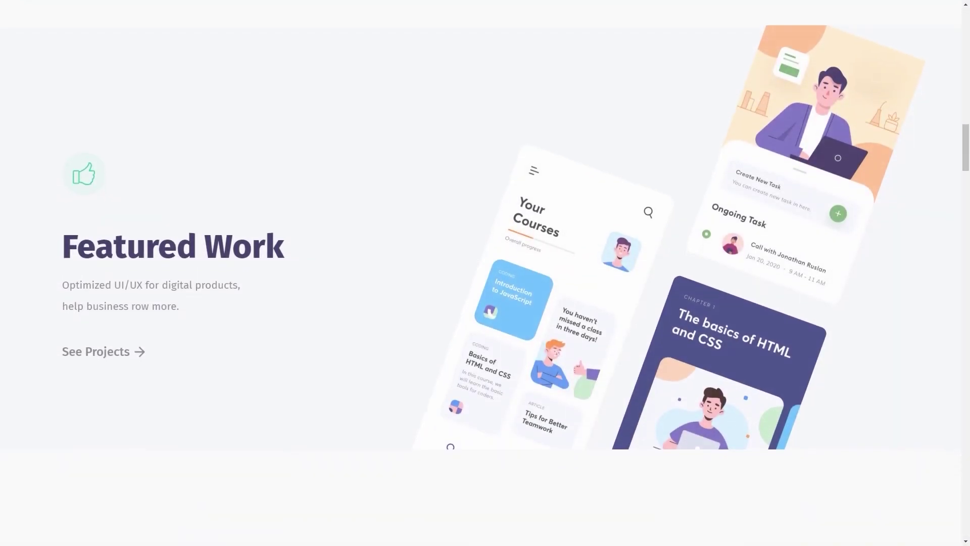
{"action": "scroll", "coordinate": [485, 272], "scroll_direction": "down", "scroll_amount": 1}
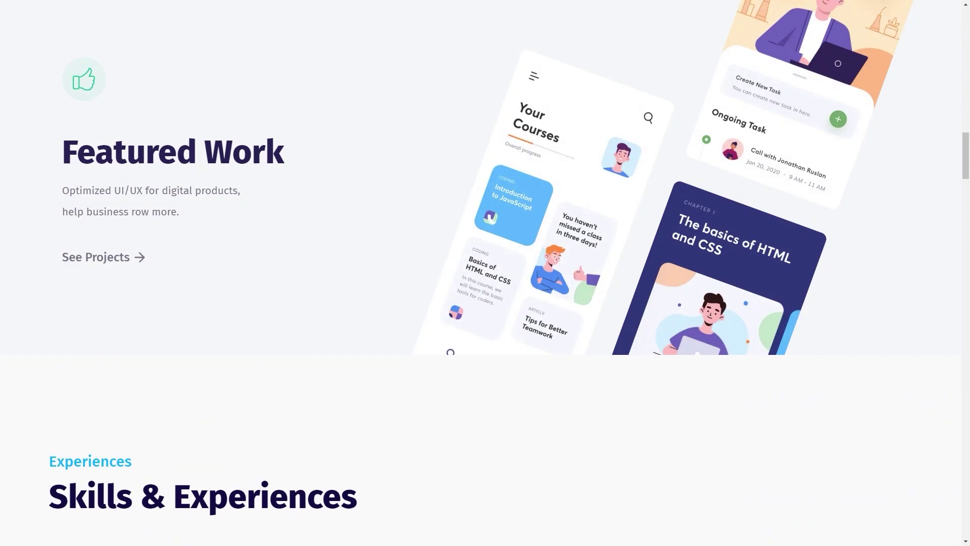
{"action": "scroll", "coordinate": [485, 273], "scroll_direction": "up", "scroll_amount": 6}
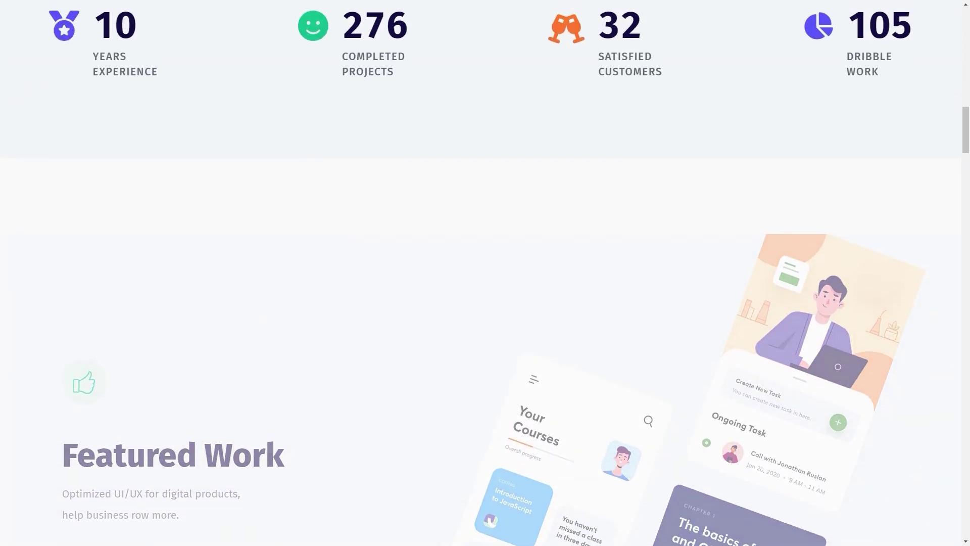
{"action": "scroll", "coordinate": [485, 273], "scroll_direction": "down", "scroll_amount": 5}
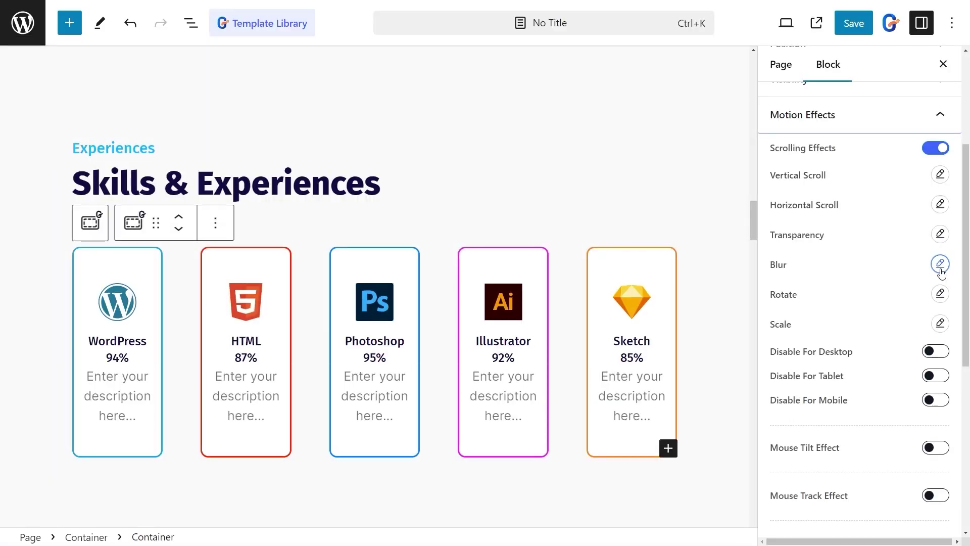
Step: Give the Skills cards a Fade In blur of amount 15 with viewport top at 63%
{"action": "left_click", "coordinate": [940, 264]}
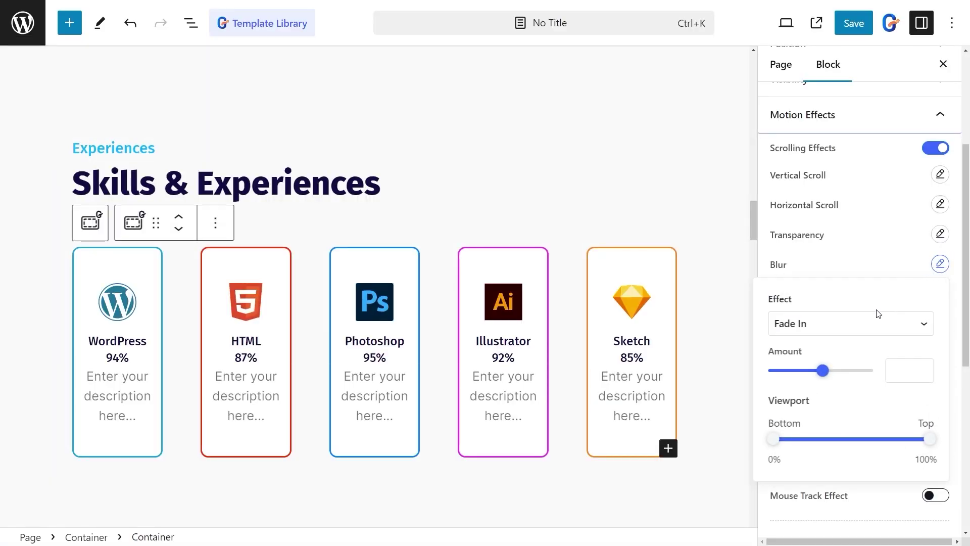
{"action": "left_click", "coordinate": [839, 330]}
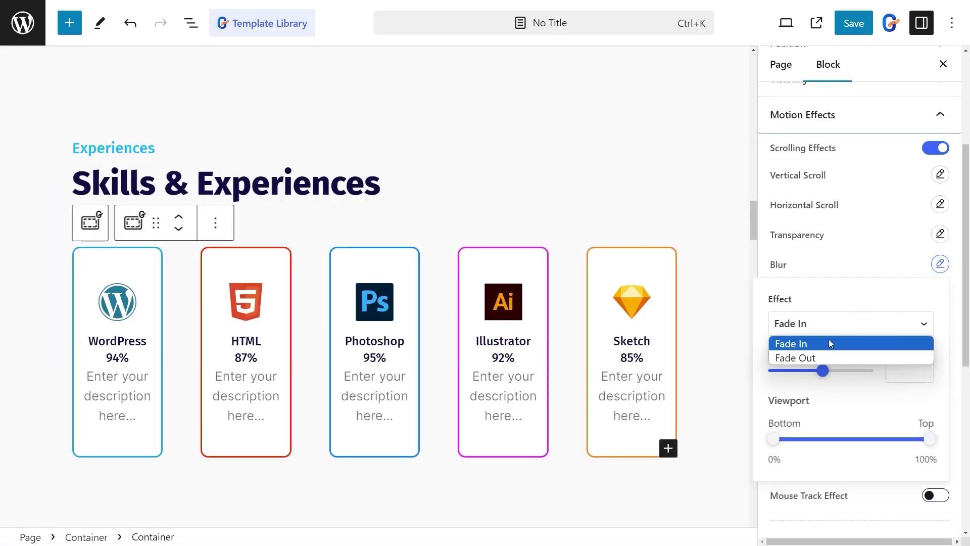
{"action": "left_click", "coordinate": [829, 343]}
{"action": "left_click_drag", "start_coordinate": [843, 373], "coordinate": [873, 374]}
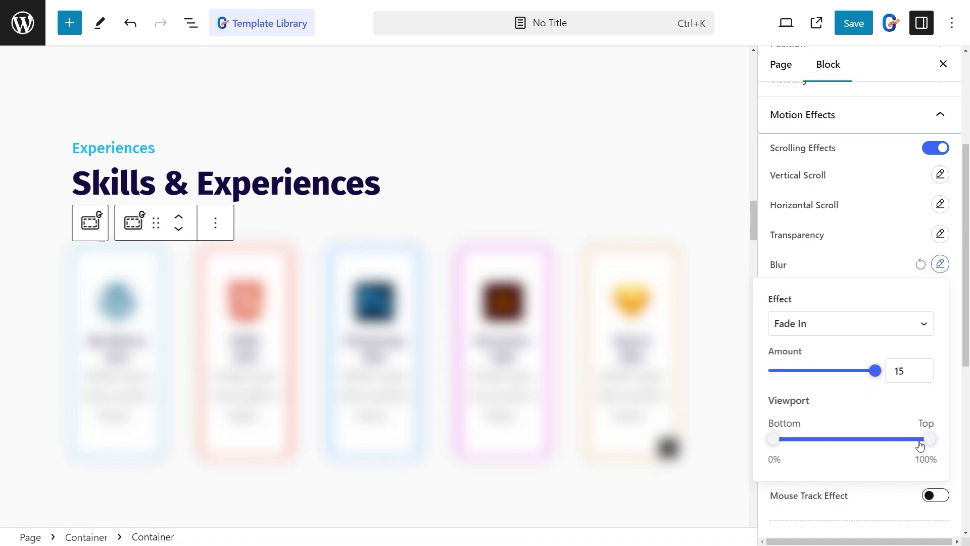
{"action": "left_click_drag", "start_coordinate": [919, 445], "coordinate": [833, 450]}
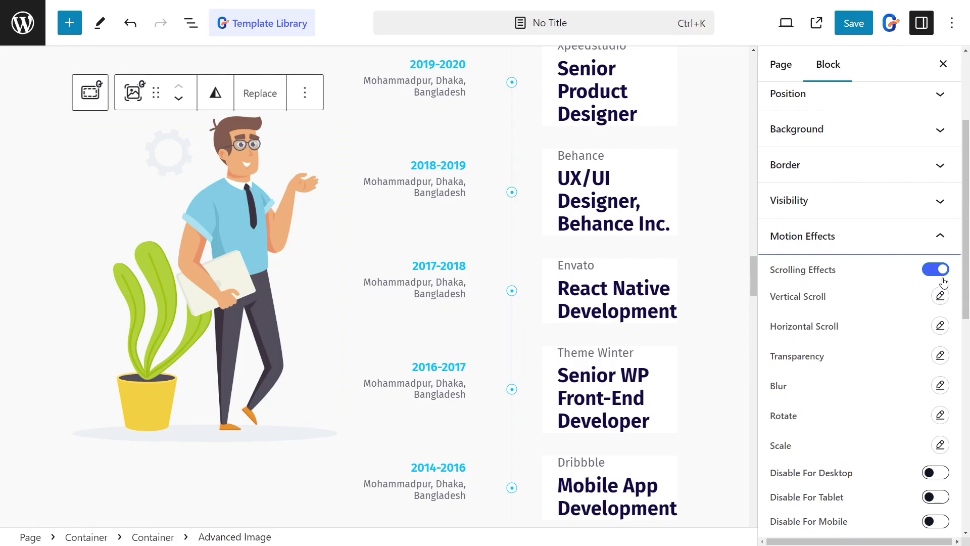
{"action": "scroll", "coordinate": [943, 282], "scroll_direction": "down", "scroll_amount": 3}
Step: Set the illustration's Rotate effect to direction Left at speed 7.3 and scroll to check it
{"action": "left_click", "coordinate": [940, 275]}
{"action": "left_click", "coordinate": [795, 334]}
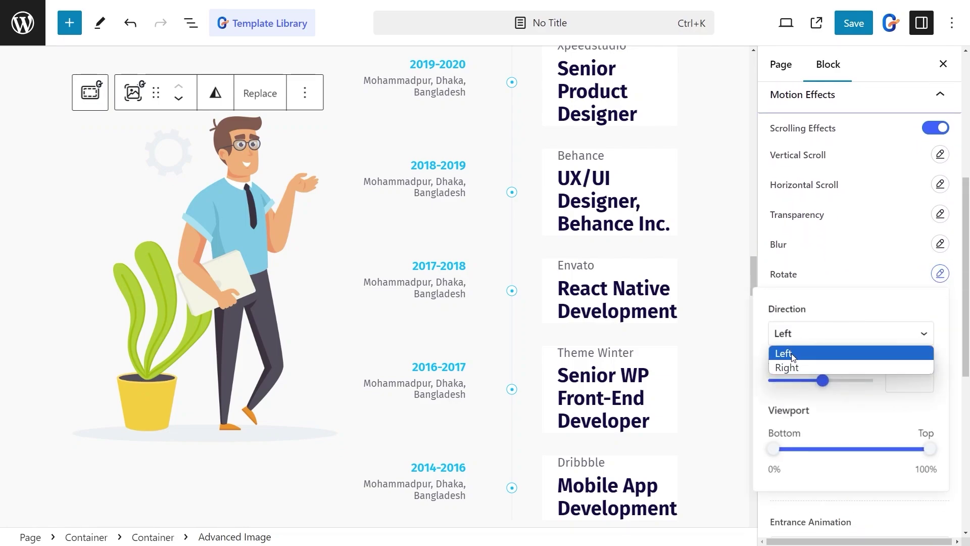
{"action": "left_click", "coordinate": [791, 355]}
{"action": "left_click_drag", "start_coordinate": [822, 383], "coordinate": [846, 382]}
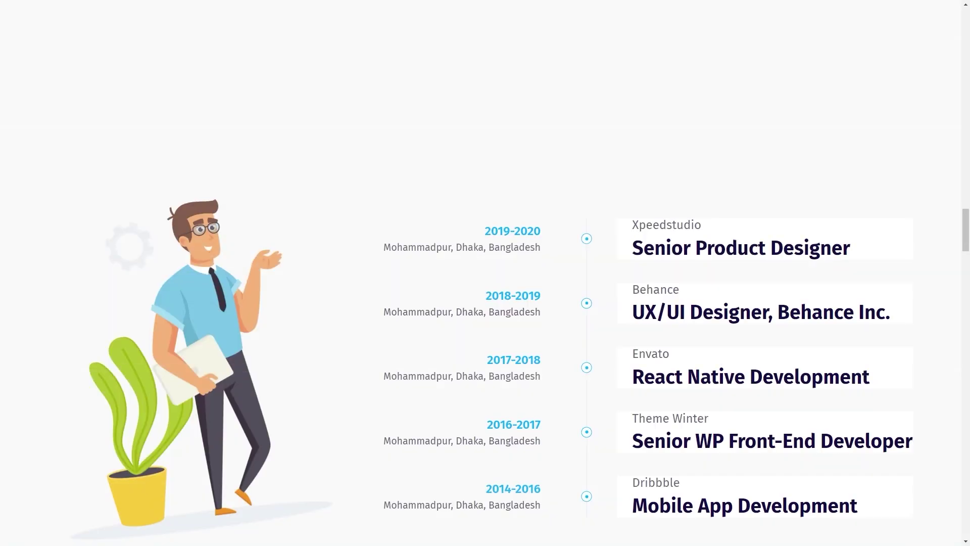
{"action": "scroll", "coordinate": [485, 273], "scroll_direction": "down", "scroll_amount": 6}
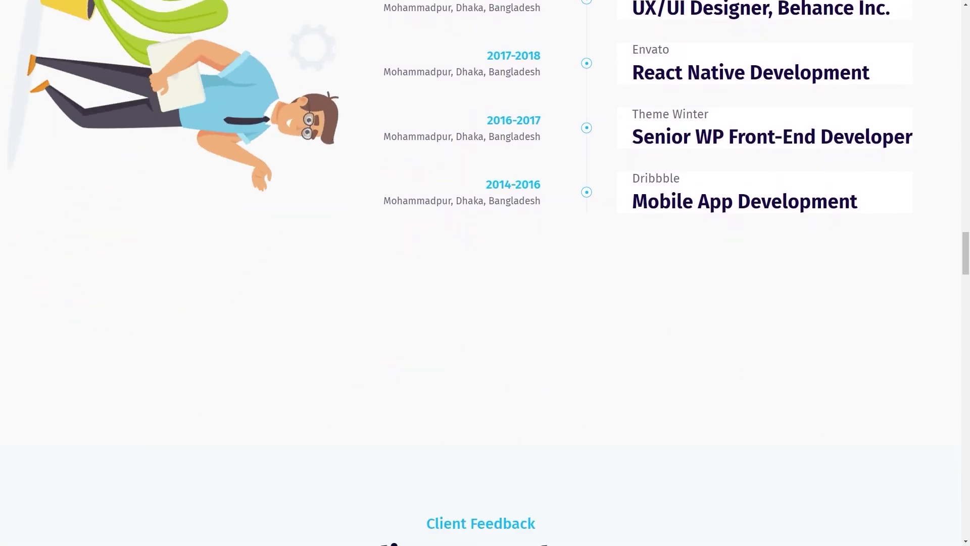
{"action": "scroll", "coordinate": [485, 273], "scroll_direction": "up", "scroll_amount": 5}
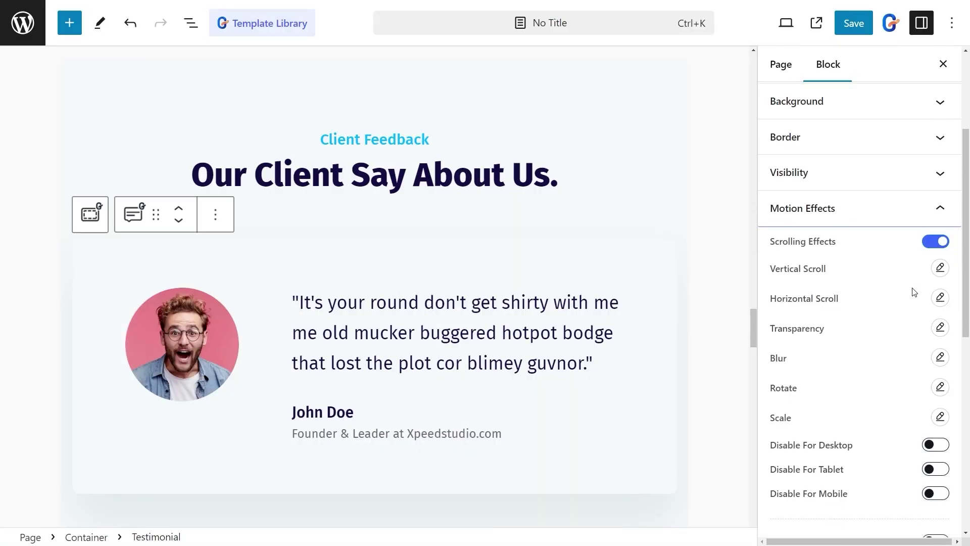
Step: Set the testimonial's Scale effect to Scale In with amount 0.9
{"action": "scroll", "coordinate": [911, 288], "scroll_direction": "down", "scroll_amount": 3}
{"action": "left_click", "coordinate": [939, 290]}
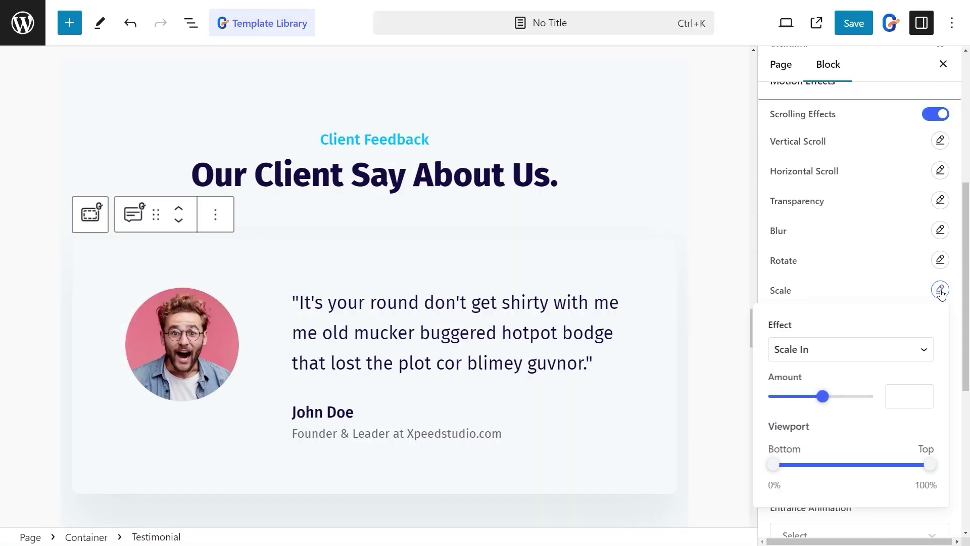
{"action": "left_click", "coordinate": [859, 362]}
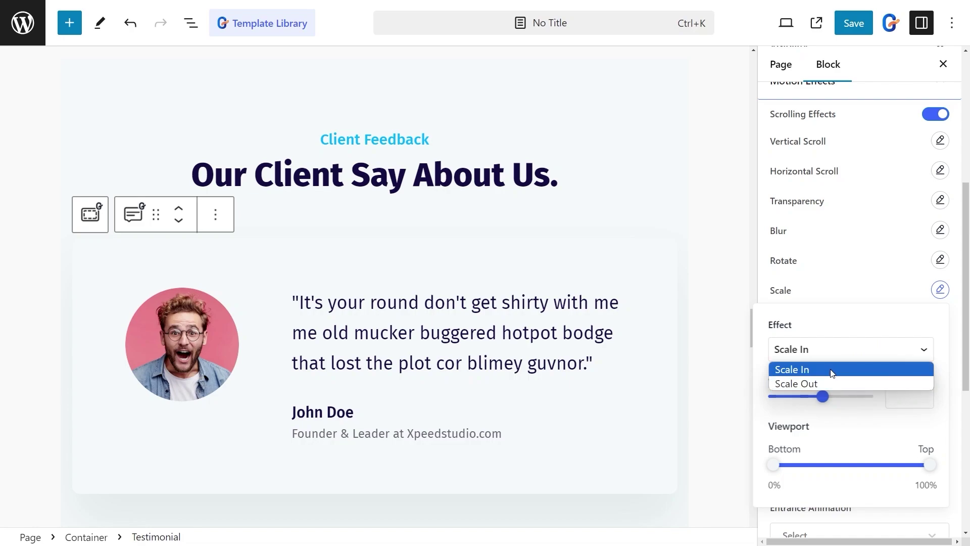
{"action": "left_click", "coordinate": [831, 369]}
{"action": "left_click_drag", "start_coordinate": [829, 399], "coordinate": [865, 400]}
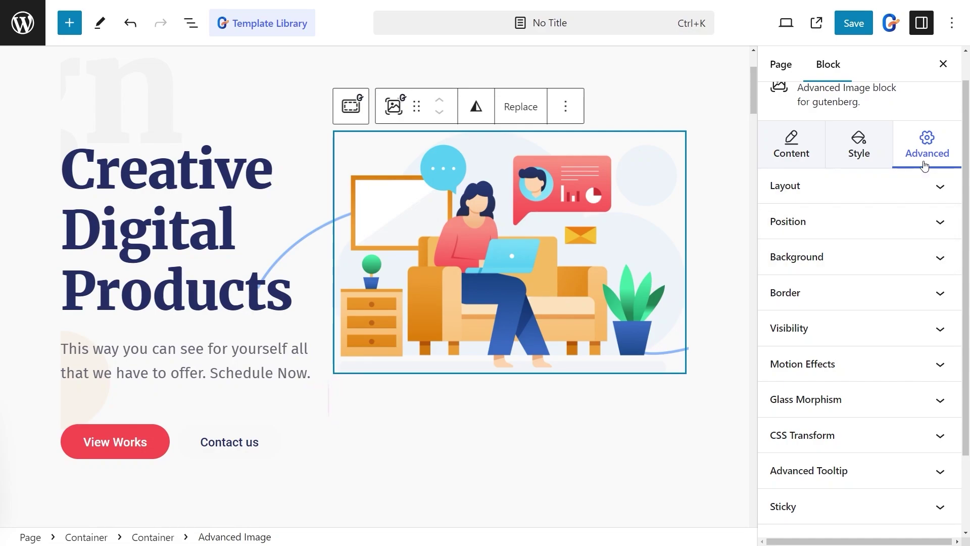
Step: Expand the Motion Effects panel for the hero illustration
{"action": "scroll", "coordinate": [943, 243], "scroll_direction": "down", "scroll_amount": 2}
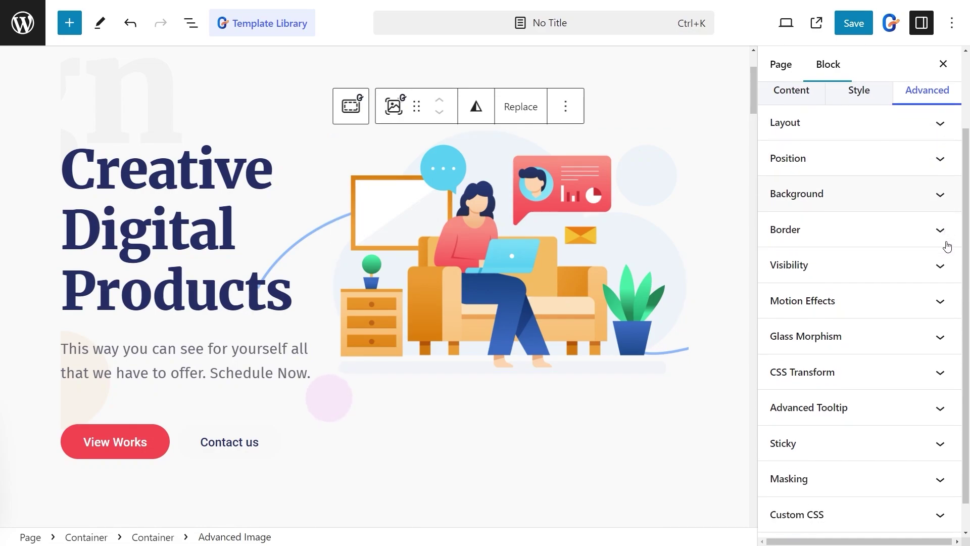
{"action": "left_click", "coordinate": [940, 278]}
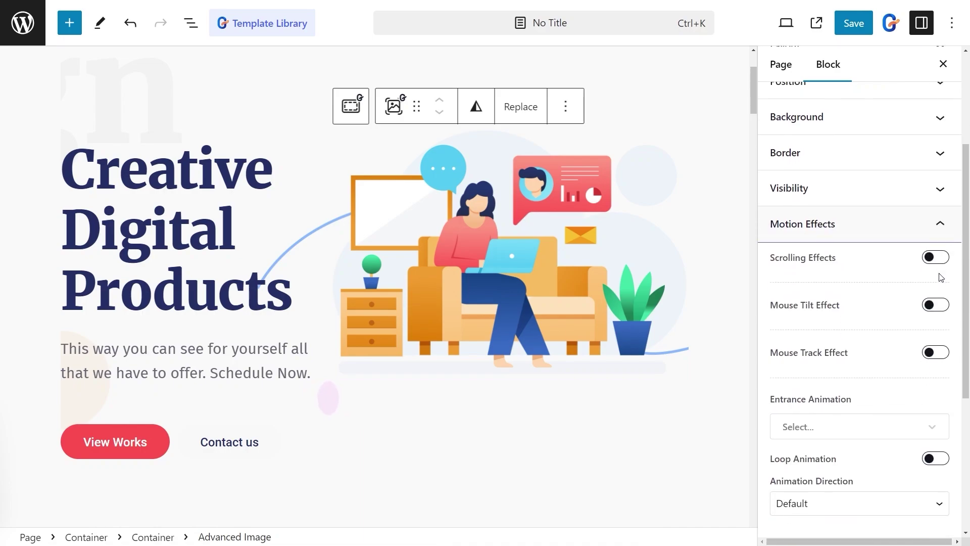
Step: Enable Mouse Tilt with max rotation 51°, speed 1030, starting X 32 and starting Y 5
{"action": "left_click", "coordinate": [932, 305]}
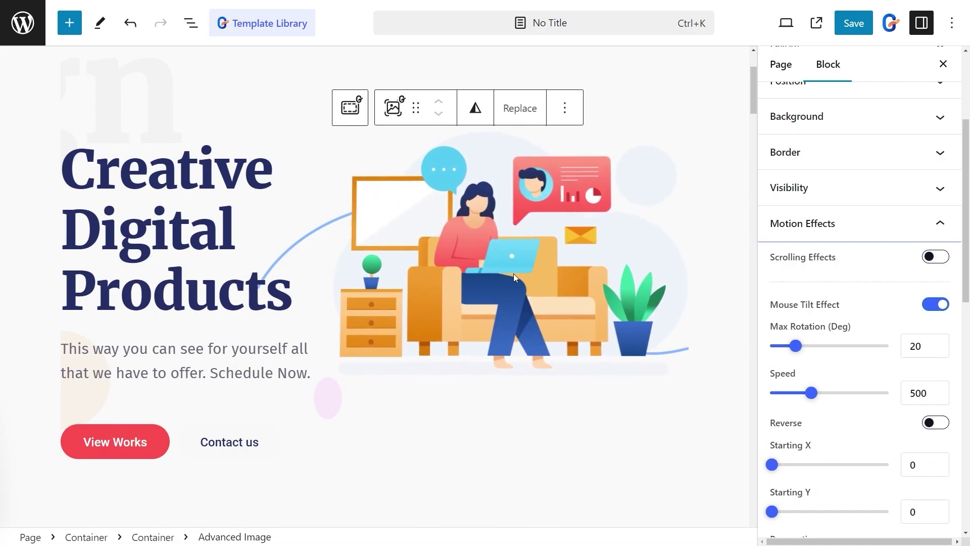
{"action": "left_click_drag", "start_coordinate": [798, 352], "coordinate": [832, 352]}
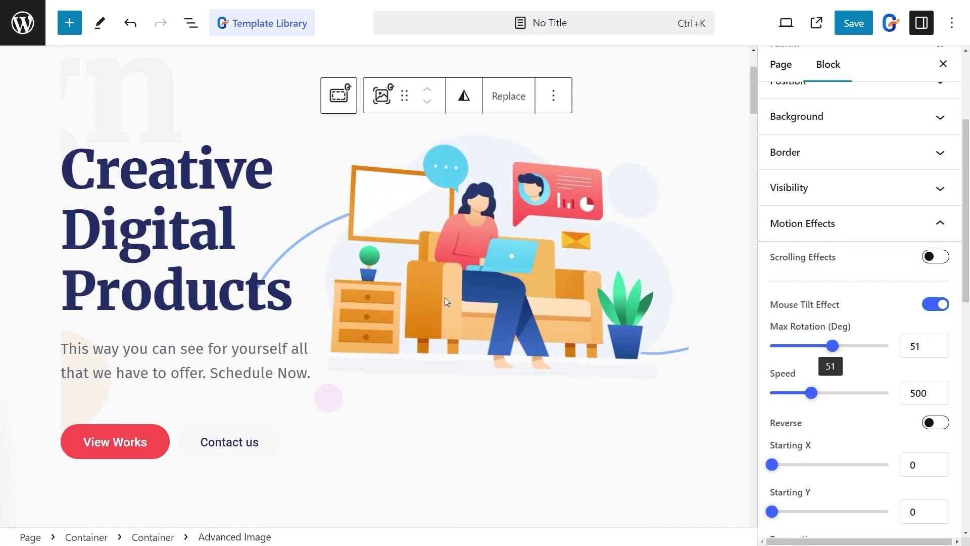
{"action": "left_click_drag", "start_coordinate": [812, 397], "coordinate": [843, 399]}
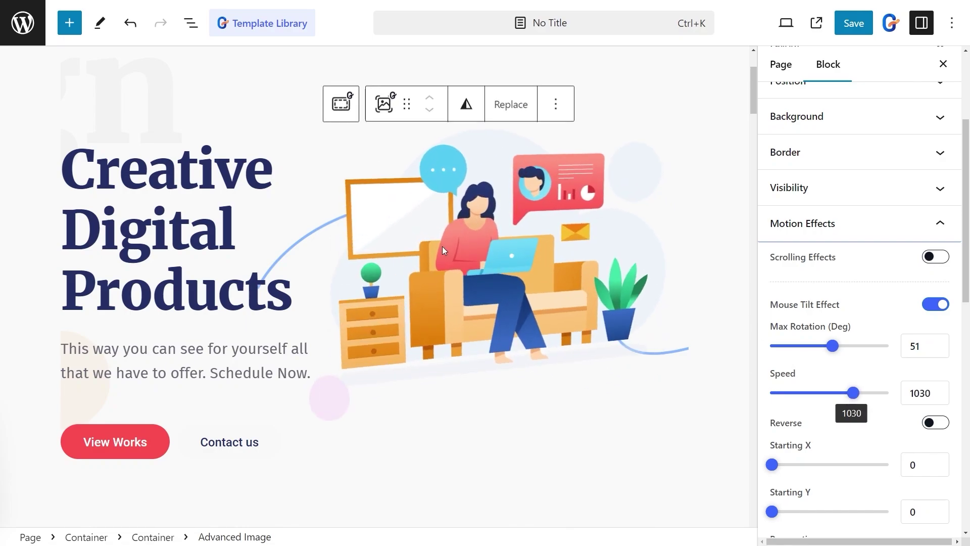
{"action": "scroll", "coordinate": [834, 404], "scroll_direction": "down", "scroll_amount": 2}
{"action": "left_click_drag", "start_coordinate": [771, 363], "coordinate": [790, 368]}
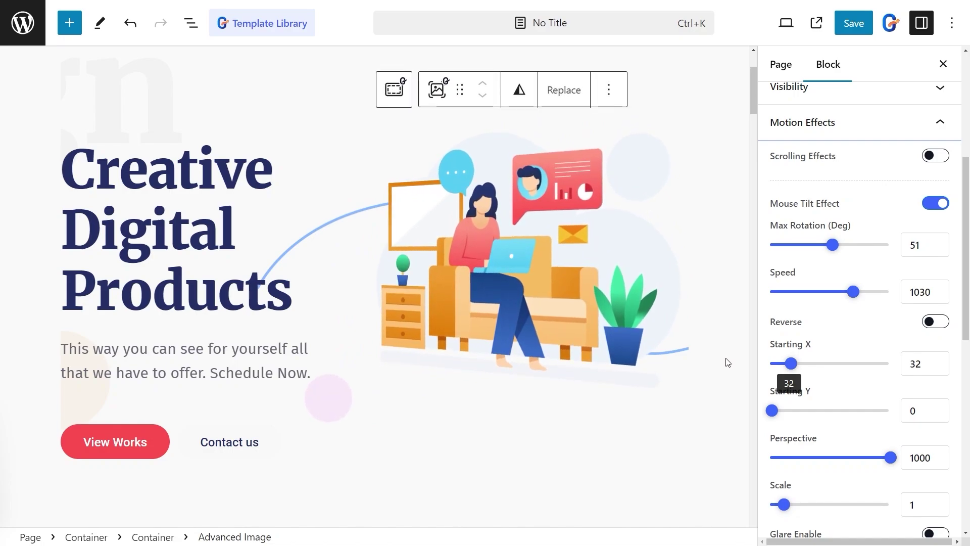
{"action": "double_click", "coordinate": [916, 413]}
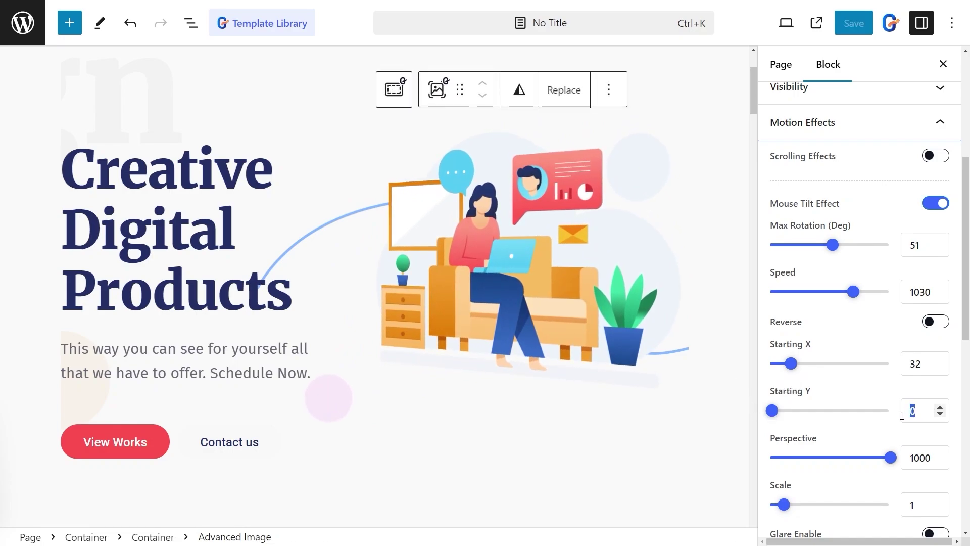
{"action": "type", "text": "5"}
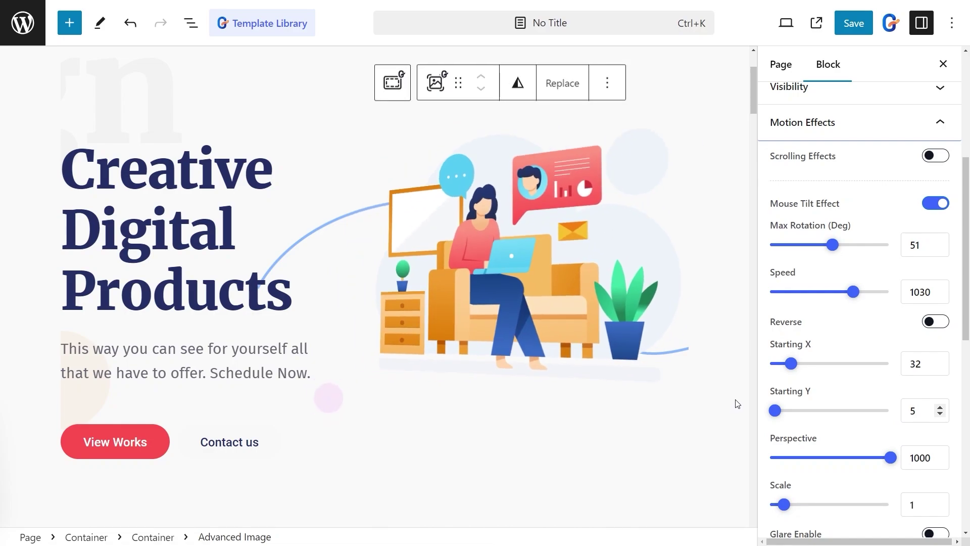
Step: Set the tilt Scale to 1.5 and enable Glare
{"action": "scroll", "coordinate": [872, 394], "scroll_direction": "down", "scroll_amount": 1}
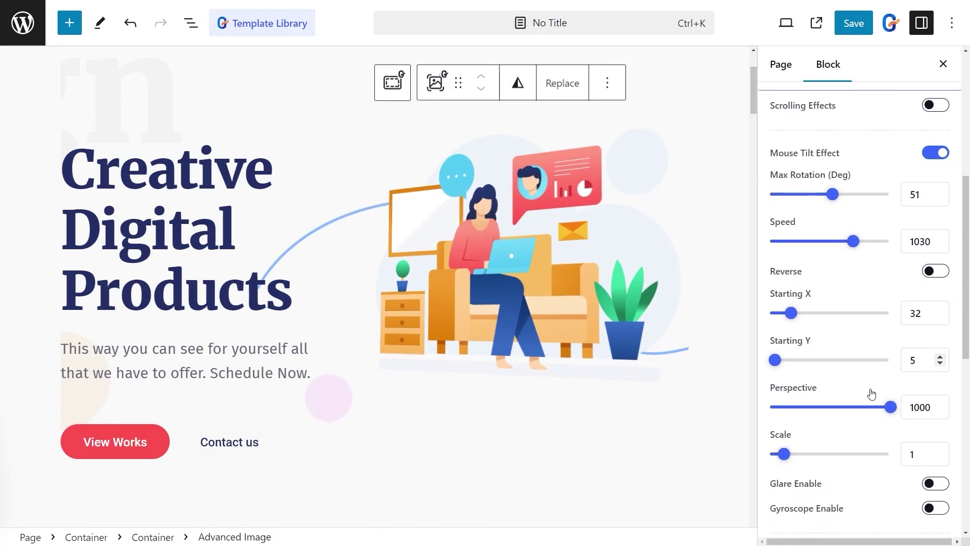
{"action": "left_click", "coordinate": [906, 455]}
{"action": "type", "text": "1.5"}
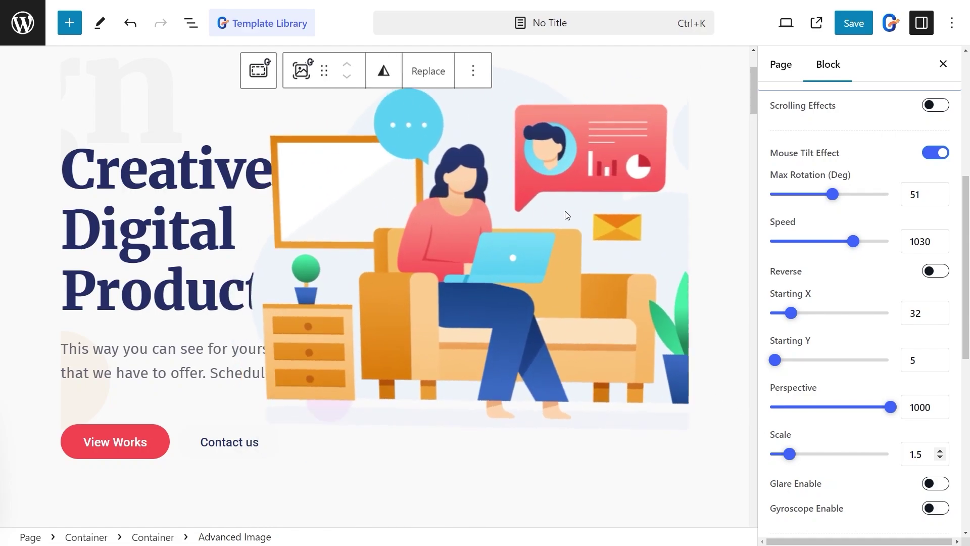
{"action": "left_click", "coordinate": [939, 487]}
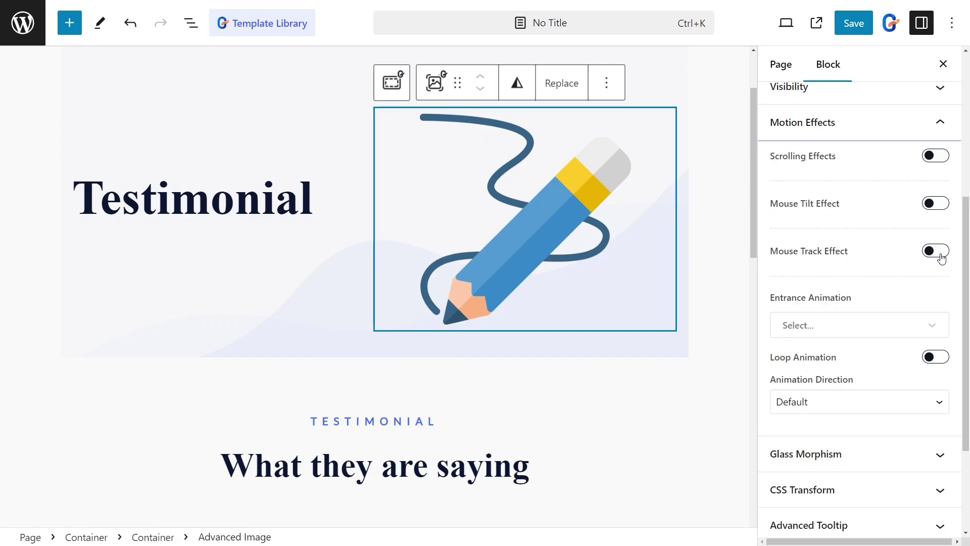
Step: Enable Mouse Track on the pencil illustration at speed 6.1 with direction Opposite
{"action": "left_click", "coordinate": [936, 251]}
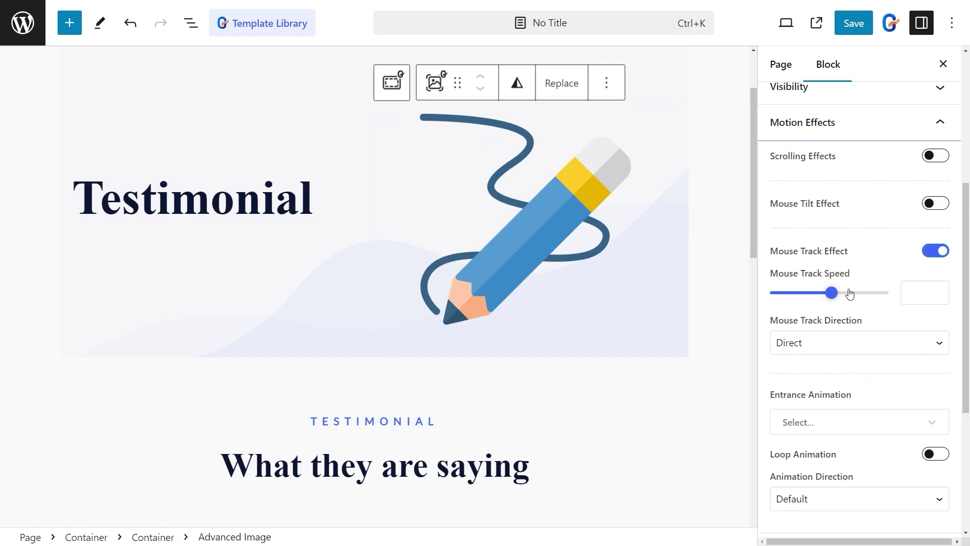
{"action": "left_click_drag", "start_coordinate": [839, 298], "coordinate": [843, 298]}
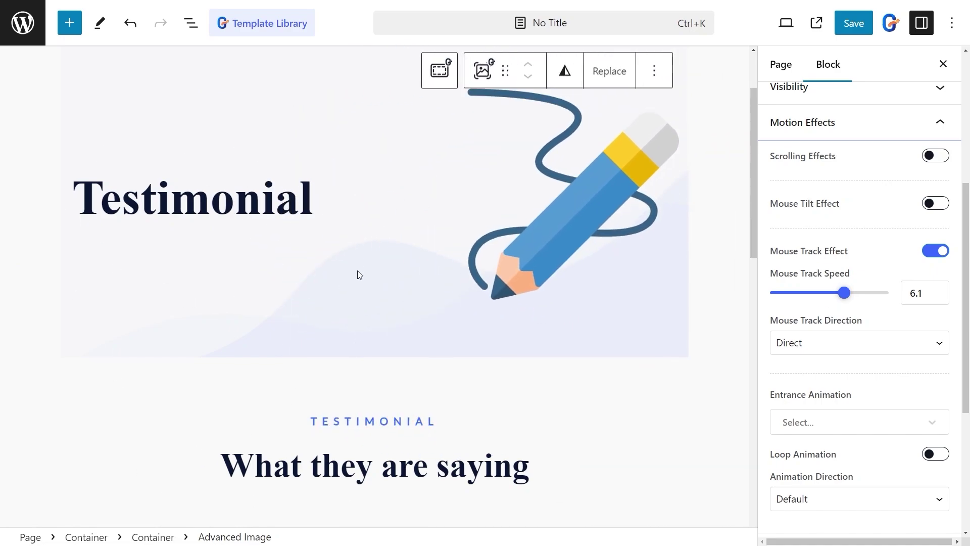
{"action": "scroll", "coordinate": [858, 328], "scroll_direction": "up", "scroll_amount": 2}
{"action": "left_click", "coordinate": [785, 415]}
{"action": "left_click", "coordinate": [795, 451]}
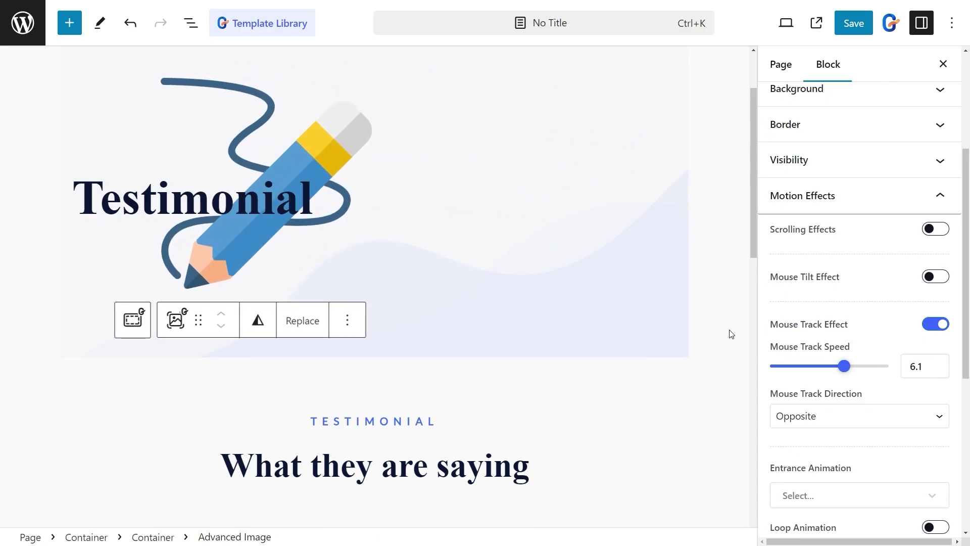
{"action": "left_click", "coordinate": [771, 411]}
{"action": "left_click", "coordinate": [795, 436]}
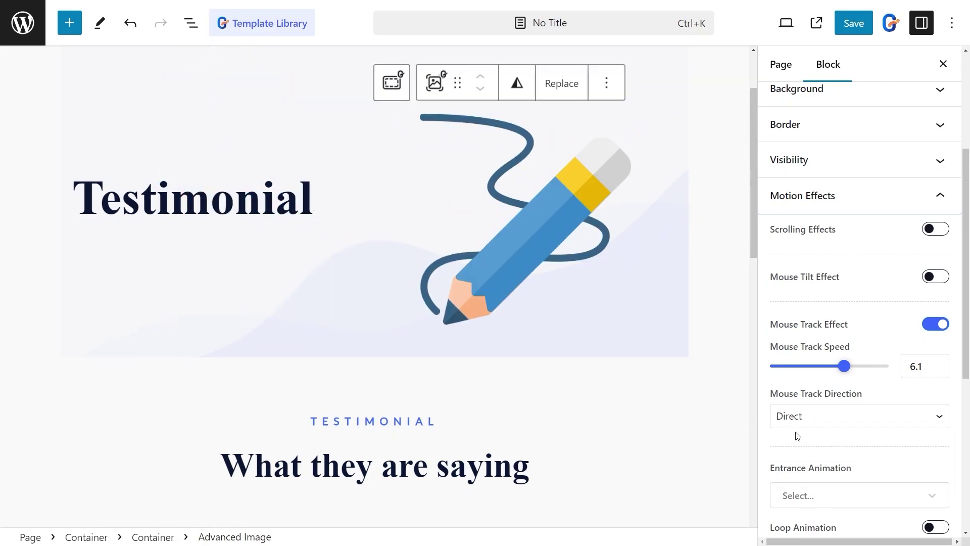
{"action": "left_click", "coordinate": [800, 427]}
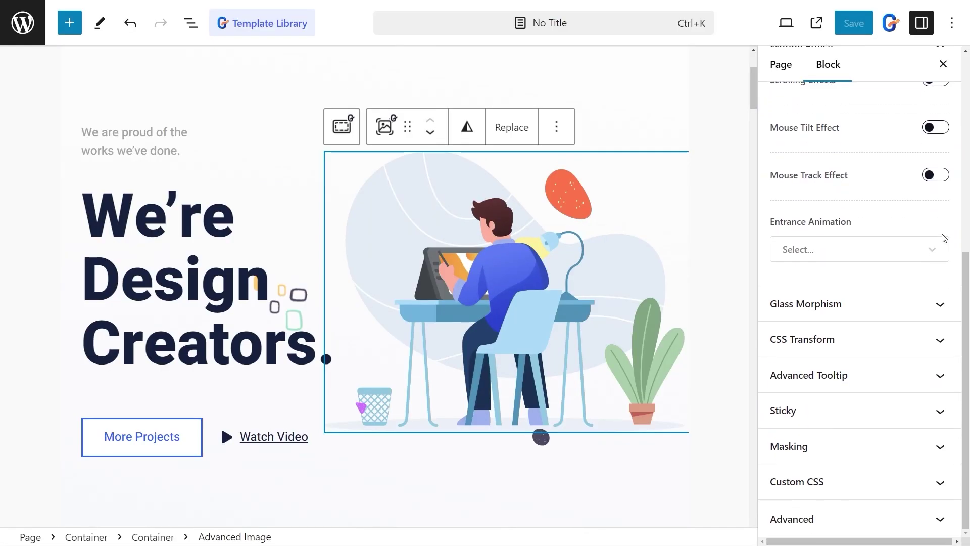
Step: Try the Bounce, Flash and Pulse entrance animations on the illustration
{"action": "left_click", "coordinate": [933, 250]}
{"action": "left_click", "coordinate": [800, 283]}
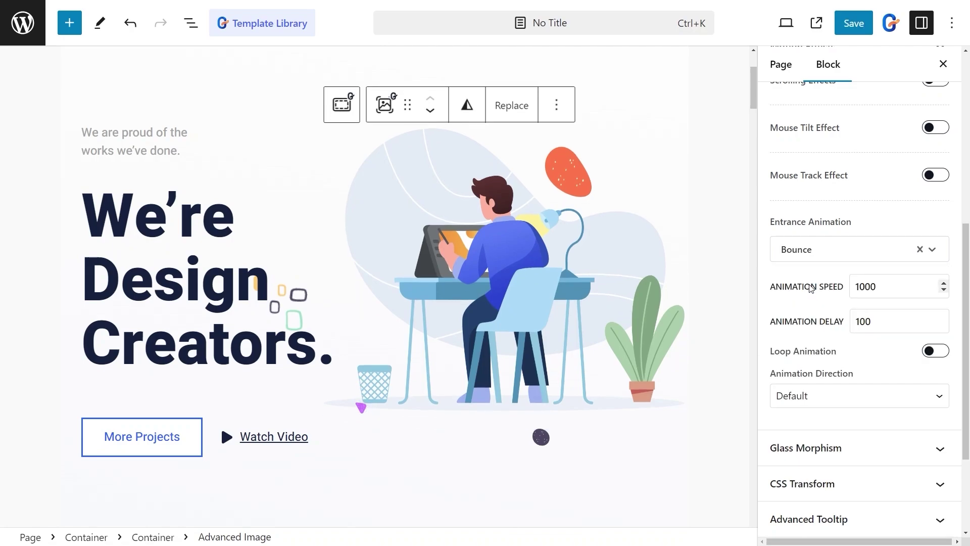
{"action": "left_click", "coordinate": [806, 251]}
{"action": "left_click", "coordinate": [795, 305]}
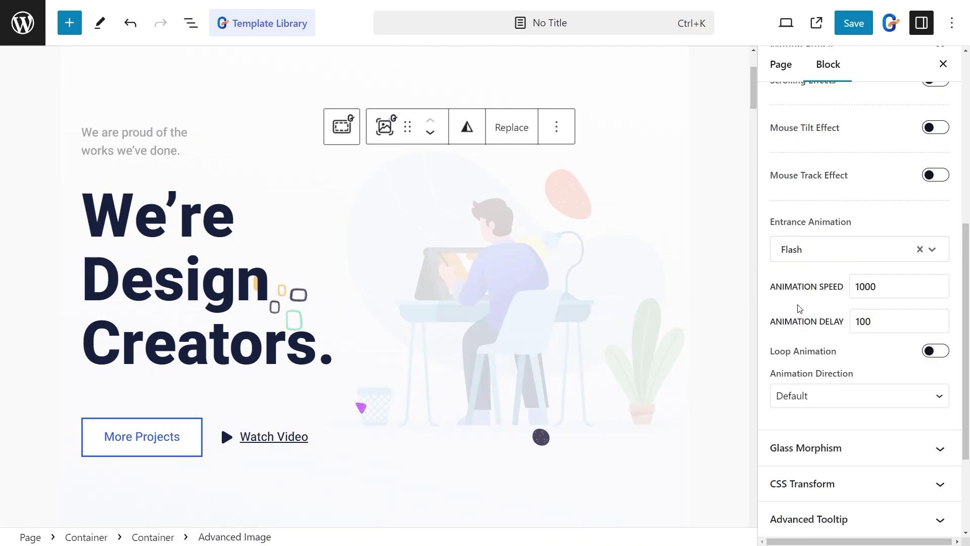
{"action": "left_click", "coordinate": [791, 258]}
{"action": "left_click", "coordinate": [797, 329]}
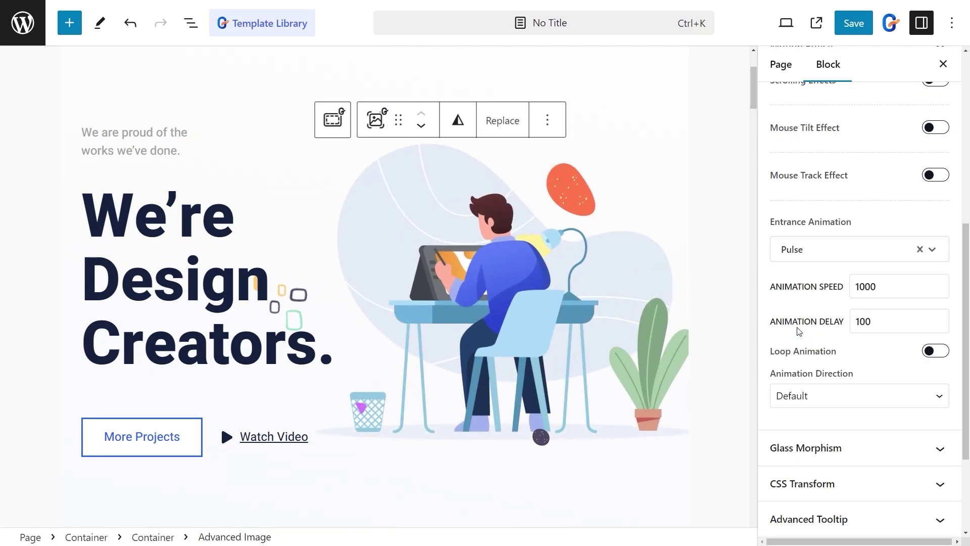
Step: Try the RubberBand, ShakeX and ShakeY entrance animations in turn
{"action": "left_click", "coordinate": [789, 258]}
{"action": "left_click", "coordinate": [793, 357]}
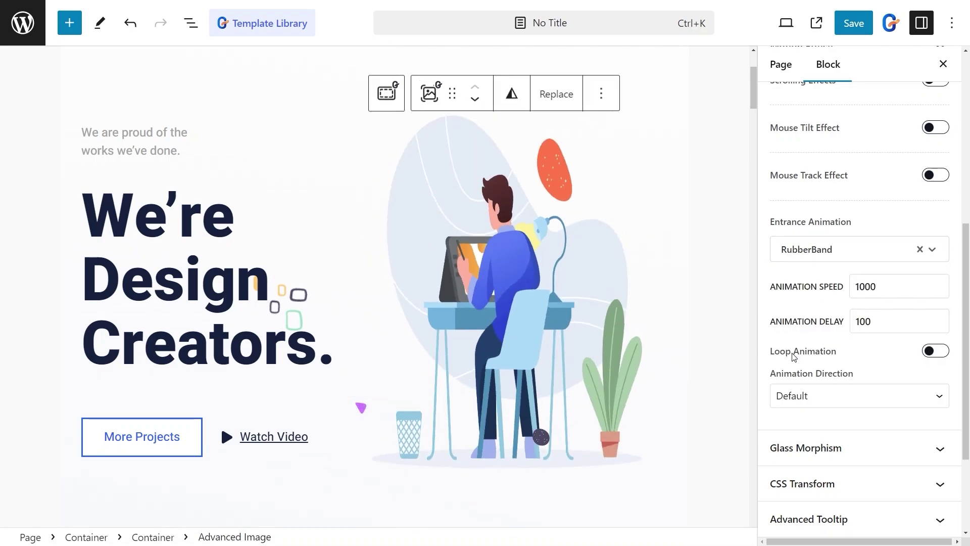
{"action": "left_click", "coordinate": [789, 258]}
{"action": "left_click", "coordinate": [800, 372]}
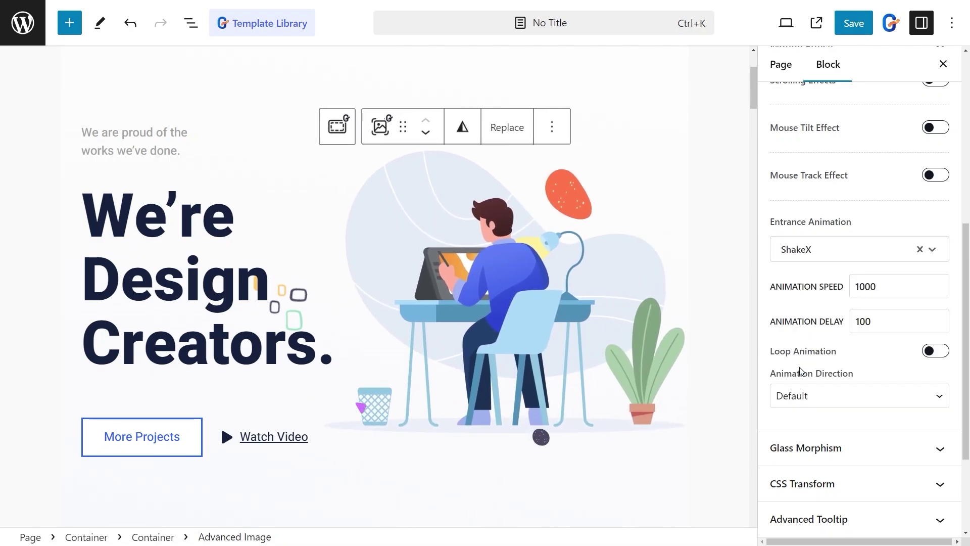
{"action": "left_click", "coordinate": [789, 258]}
{"action": "left_click", "coordinate": [807, 396]}
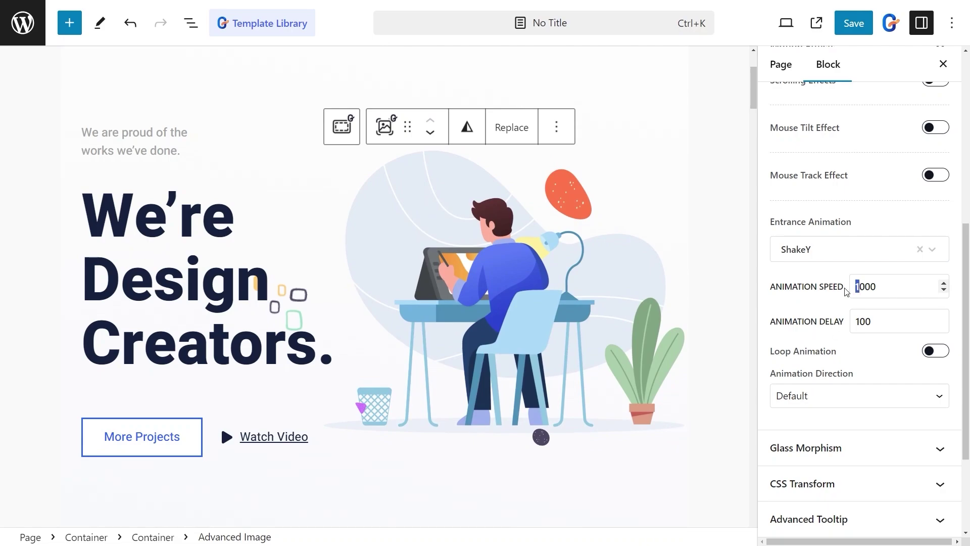
Step: Set the animation direction to Reverse and settle on the Bounce entrance animation
{"action": "left_click", "coordinate": [813, 251]}
{"action": "left_click", "coordinate": [818, 342]}
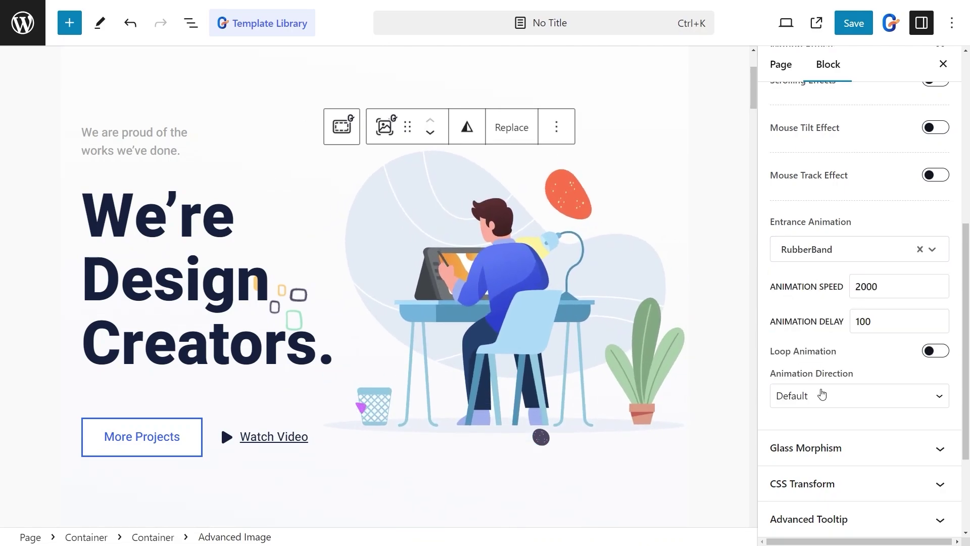
{"action": "left_click", "coordinate": [822, 394]}
{"action": "left_click", "coordinate": [812, 433]}
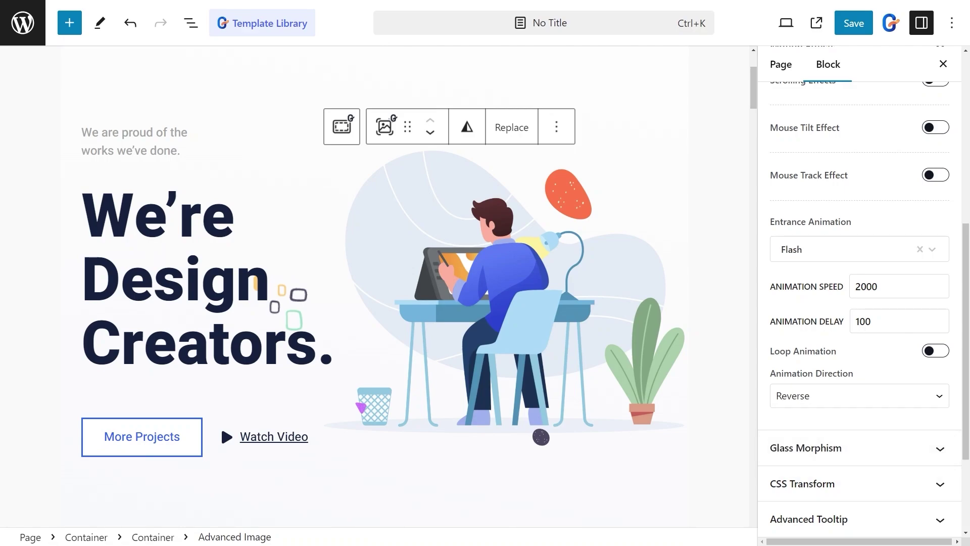
{"action": "left_click", "coordinate": [875, 255]}
{"action": "left_click", "coordinate": [827, 286]}
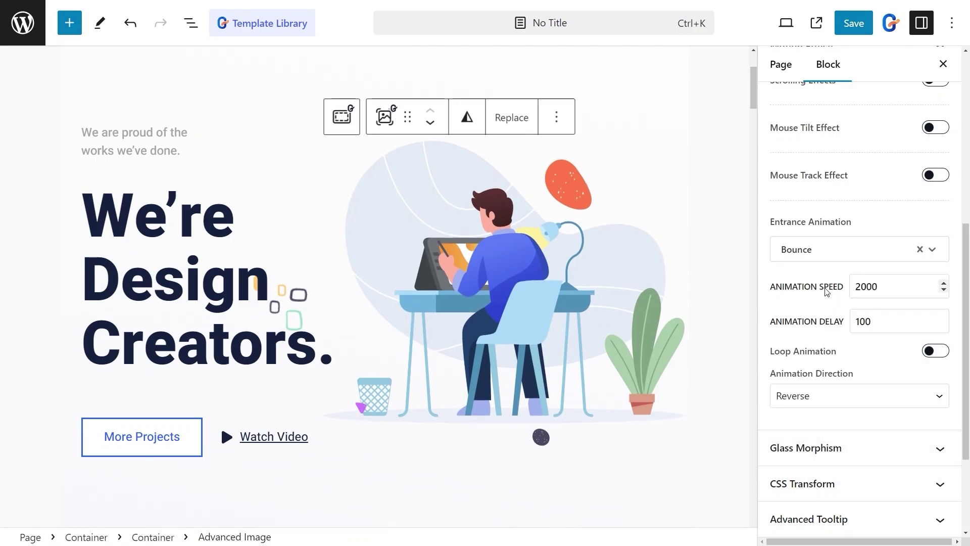
Step: Switch the illustration's entrance animation to Pulse and turn on Loop Animation
{"action": "left_click", "coordinate": [854, 249]}
{"action": "left_click", "coordinate": [797, 329]}
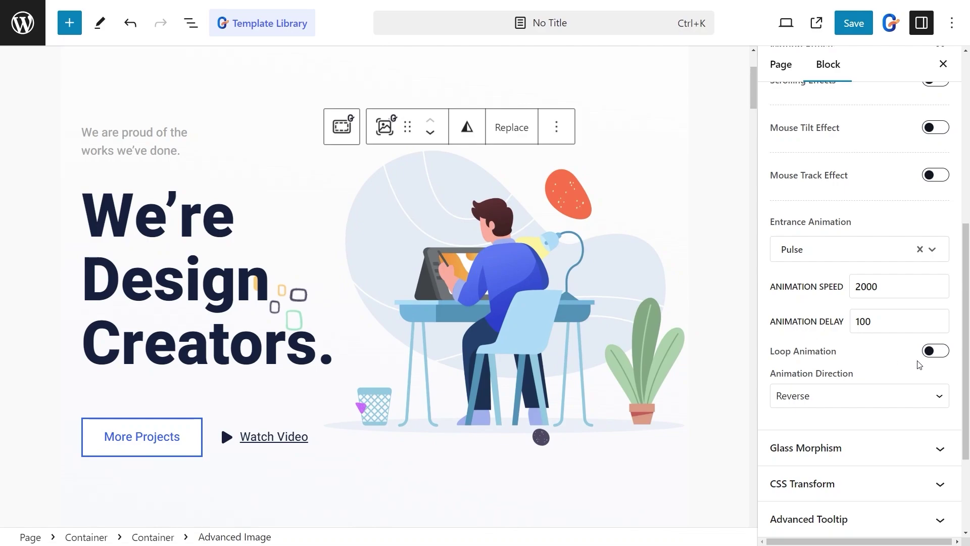
{"action": "left_click", "coordinate": [937, 352]}
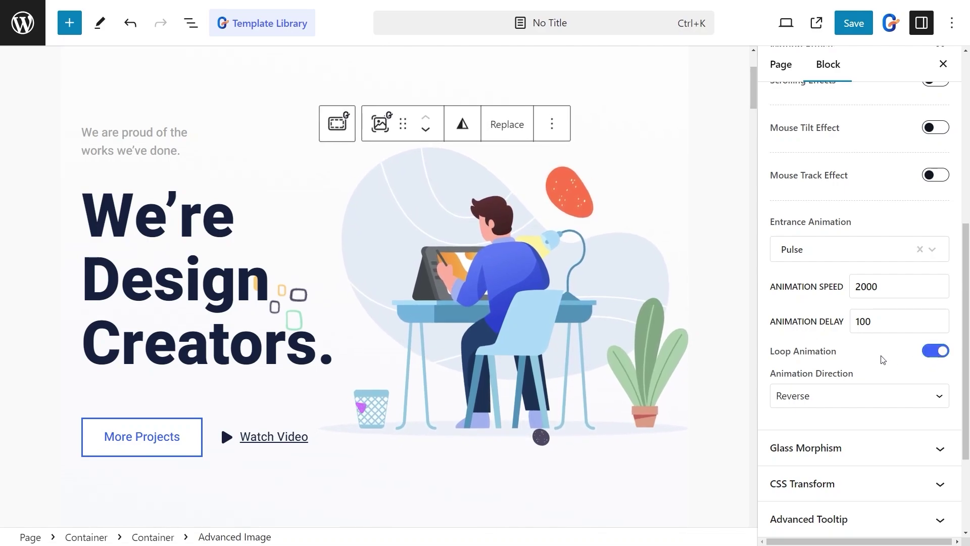